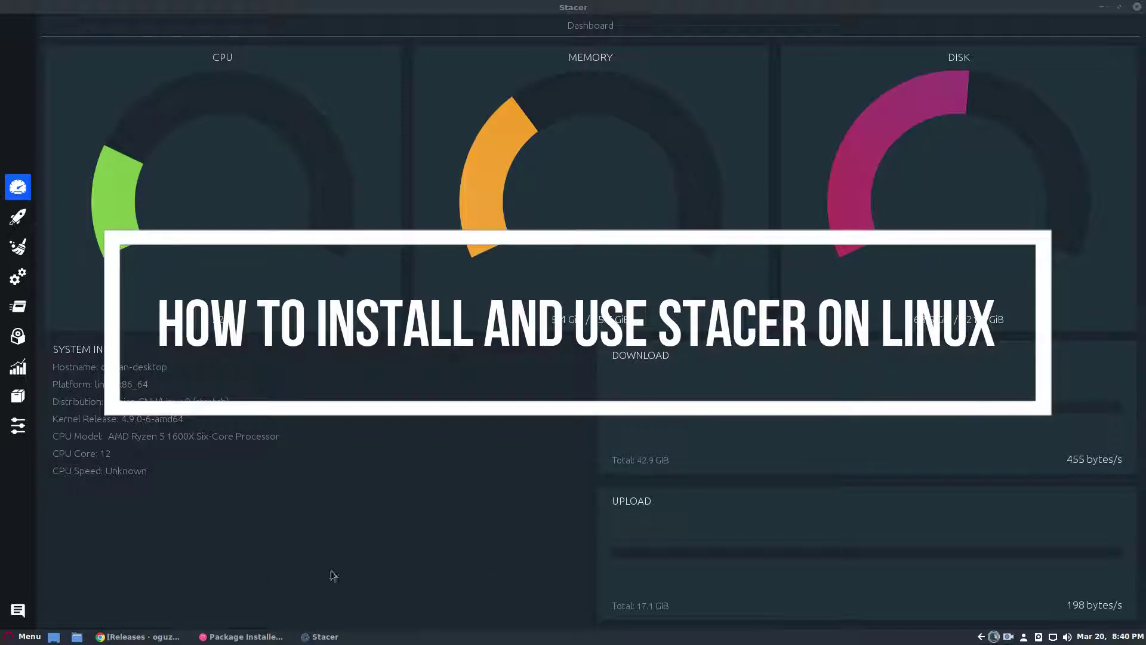
Step: Leave the browser for Stacer and show its five startup apps, including Discord and Steam
{"action": "left_click", "coordinate": [141, 636]}
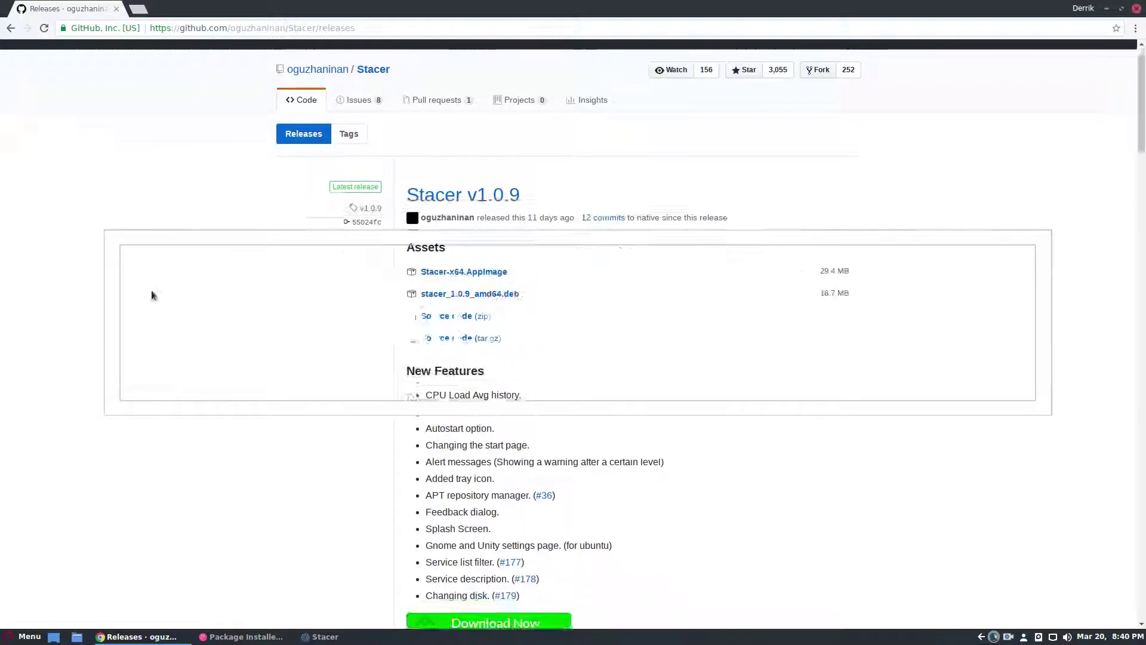
{"action": "scroll", "coordinate": [187, 146], "scroll_direction": "down", "scroll_amount": 2}
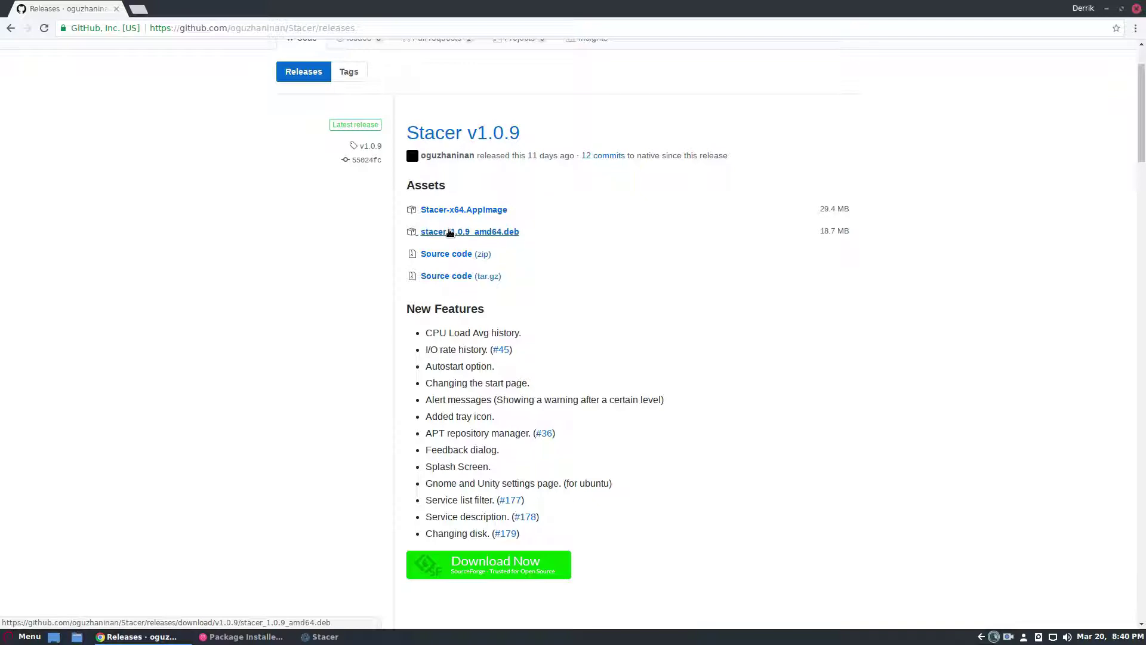
{"action": "left_click", "coordinate": [1111, 9]}
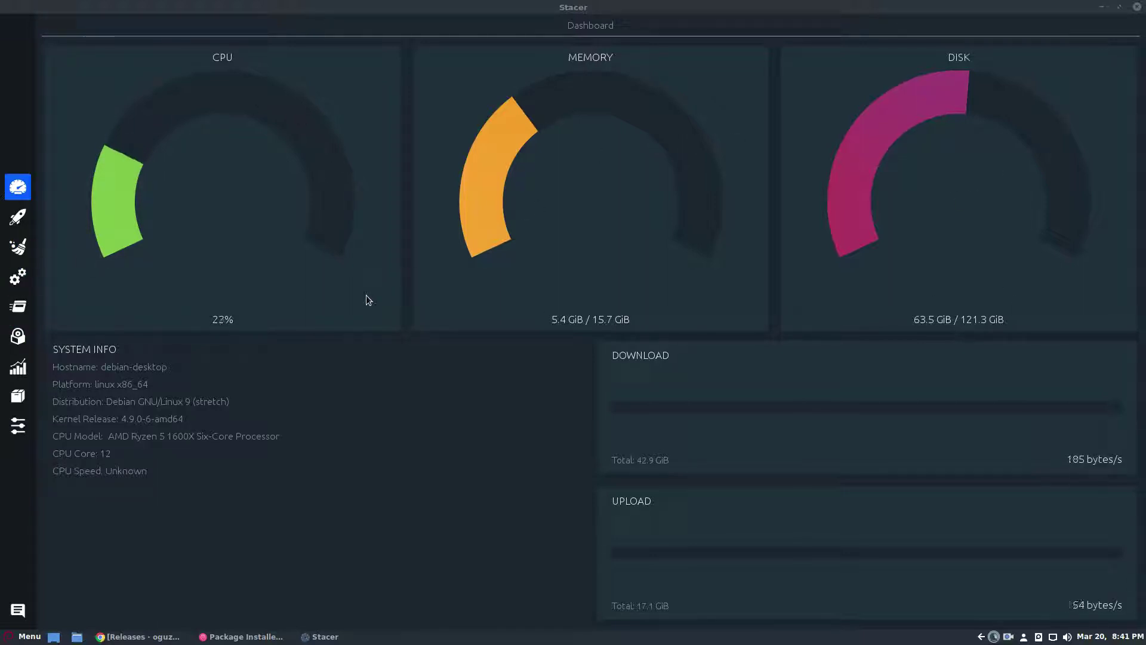
{"action": "left_click", "coordinate": [263, 404]}
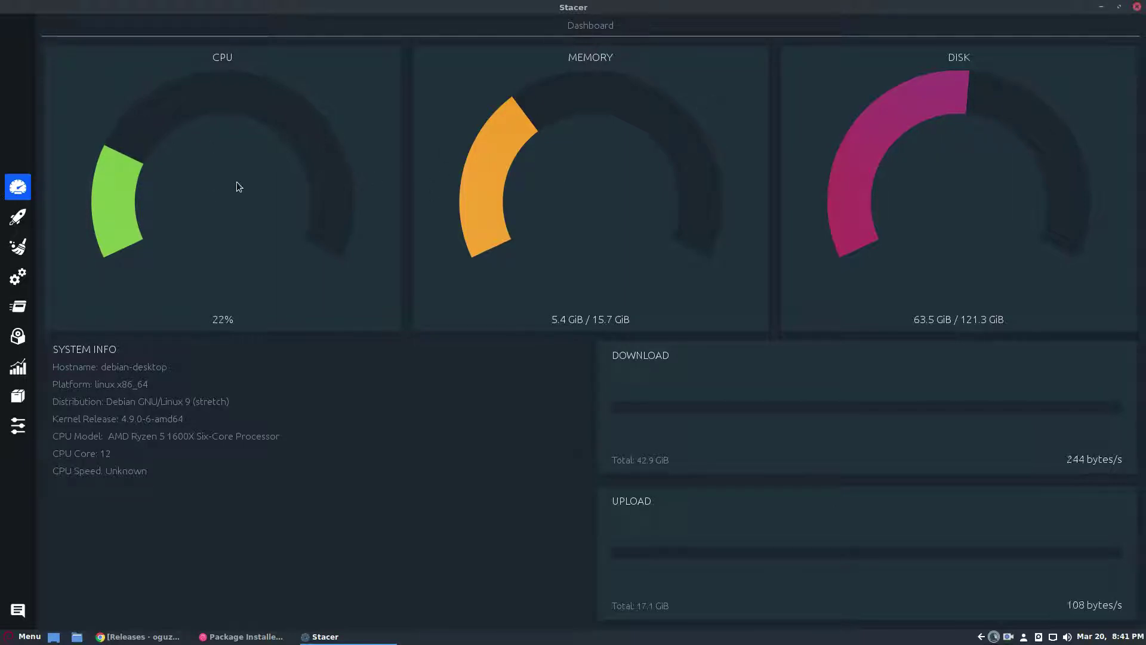
{"action": "left_click", "coordinate": [18, 217]}
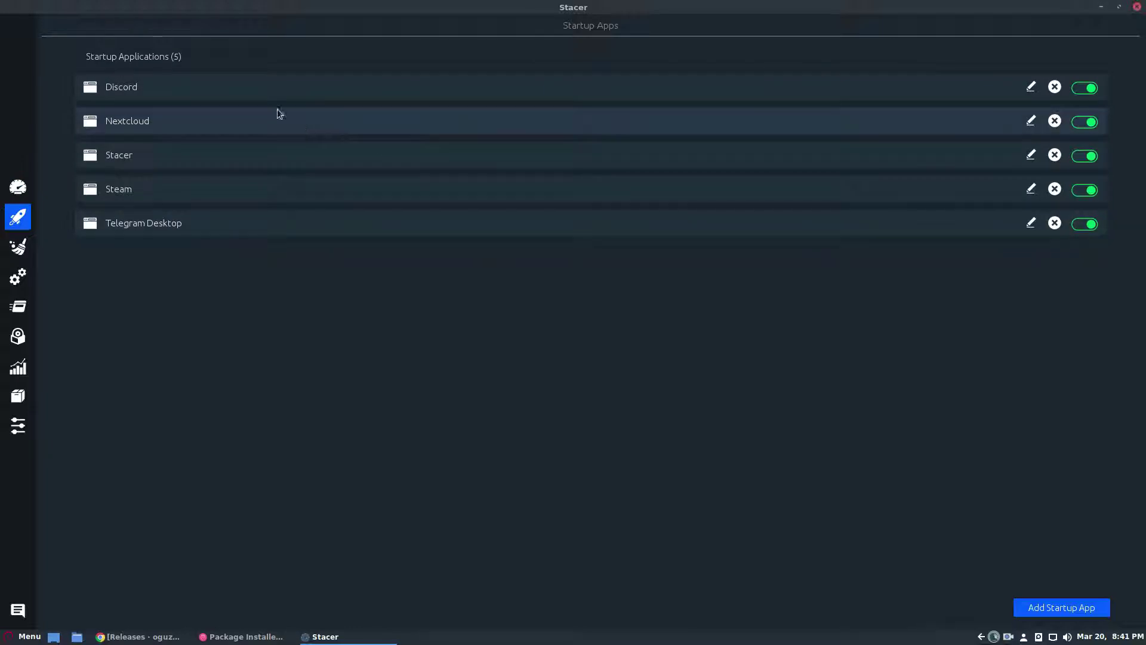
{"action": "left_click", "coordinate": [1057, 609]}
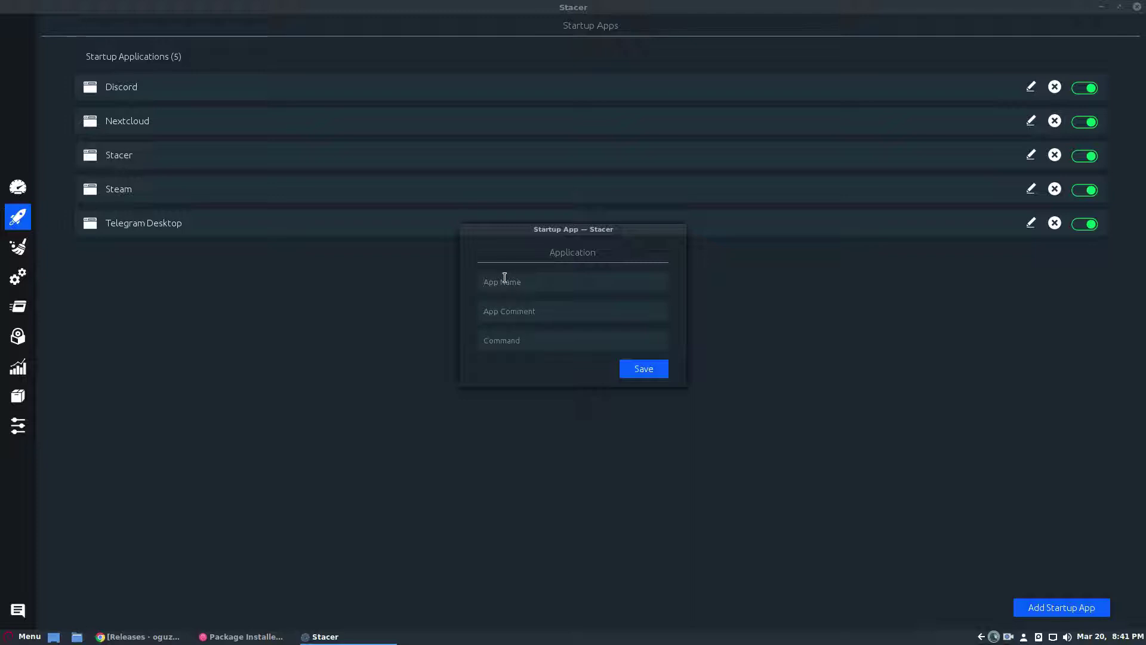
{"action": "key", "text": "Escape"}
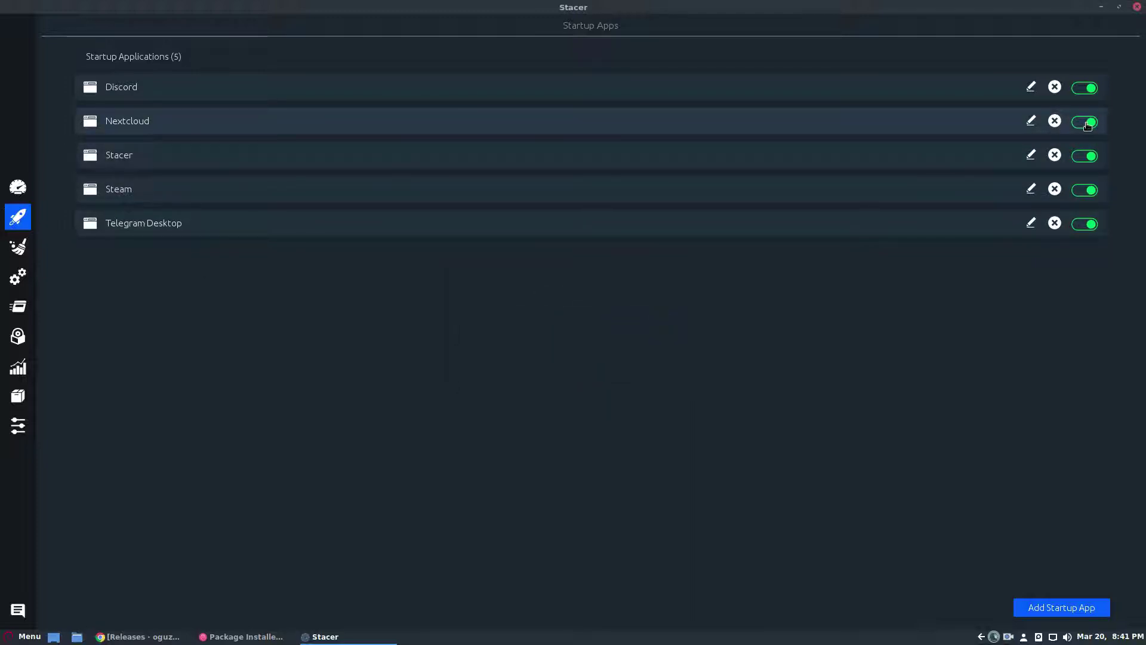
{"action": "left_click", "coordinate": [1087, 123]}
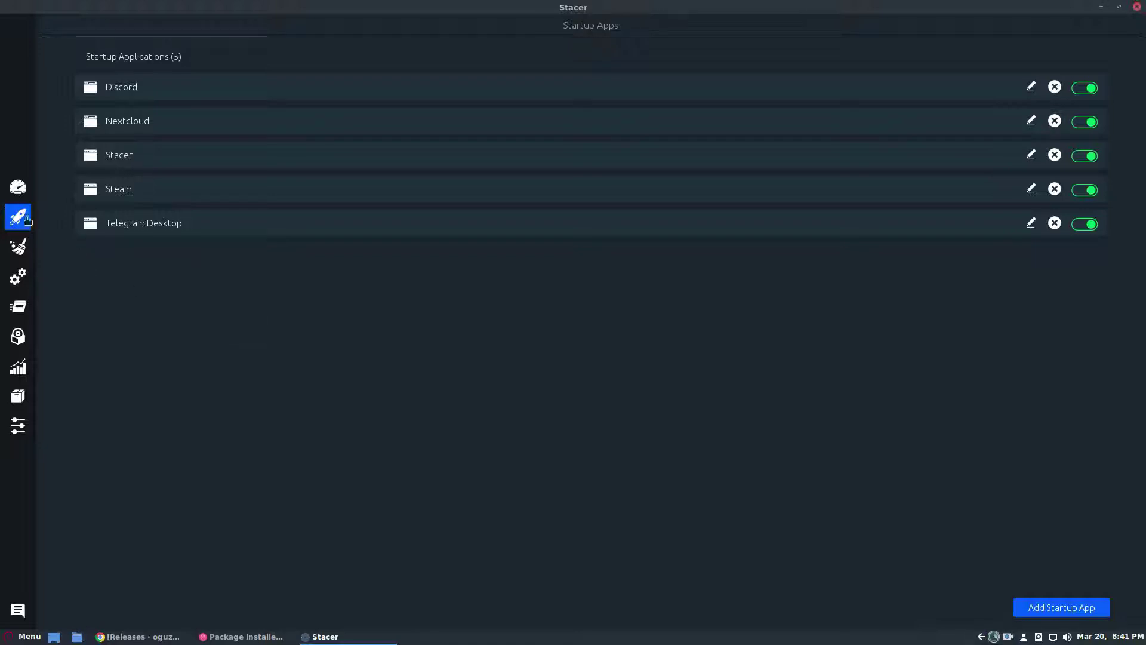
Step: Scan five junk categories in System Cleaner: 577.5 MiB package caches, 3.7 GiB app caches
{"action": "left_click", "coordinate": [19, 246]}
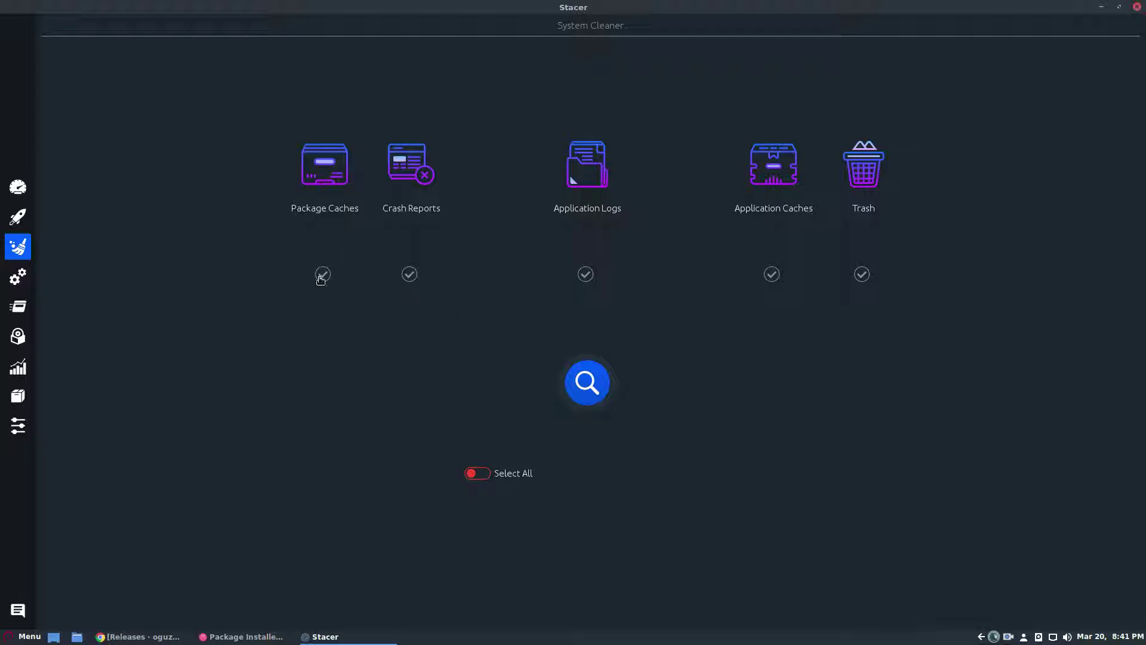
{"action": "left_click", "coordinate": [410, 273]}
{"action": "left_click", "coordinate": [586, 275]}
{"action": "left_click", "coordinate": [772, 274]}
{"action": "left_click", "coordinate": [862, 274]}
{"action": "left_click", "coordinate": [586, 383]}
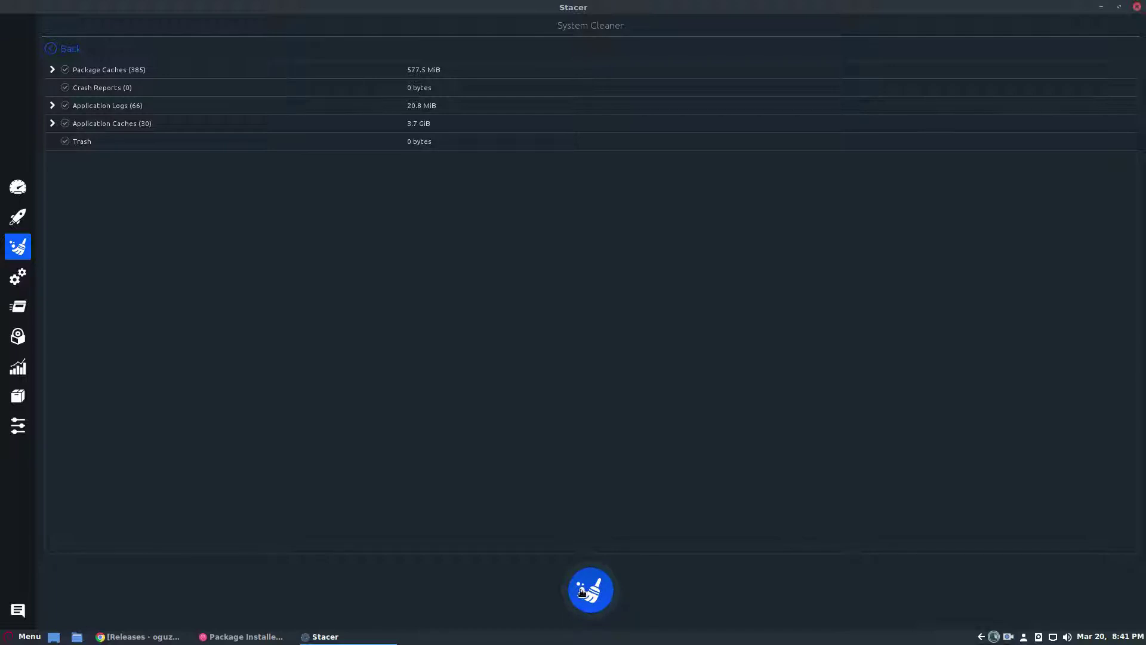
{"action": "left_click", "coordinate": [69, 49]}
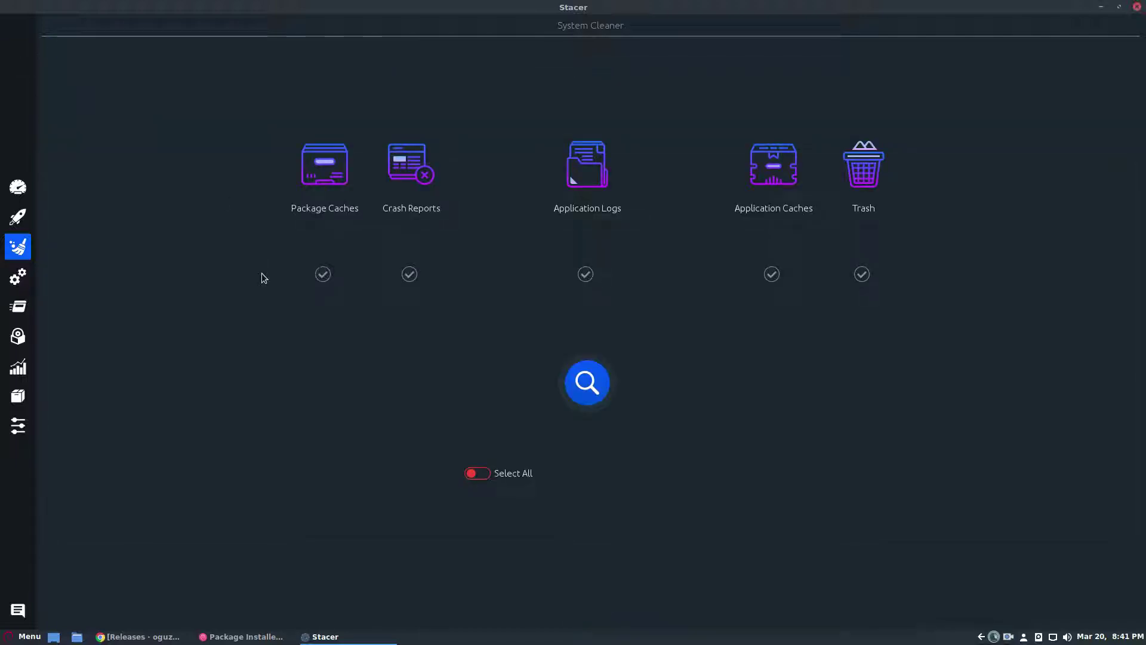
Step: Browse Services, abandon disabling Bluetooth at boot, and show the 100 running processes
{"action": "left_click", "coordinate": [17, 276]}
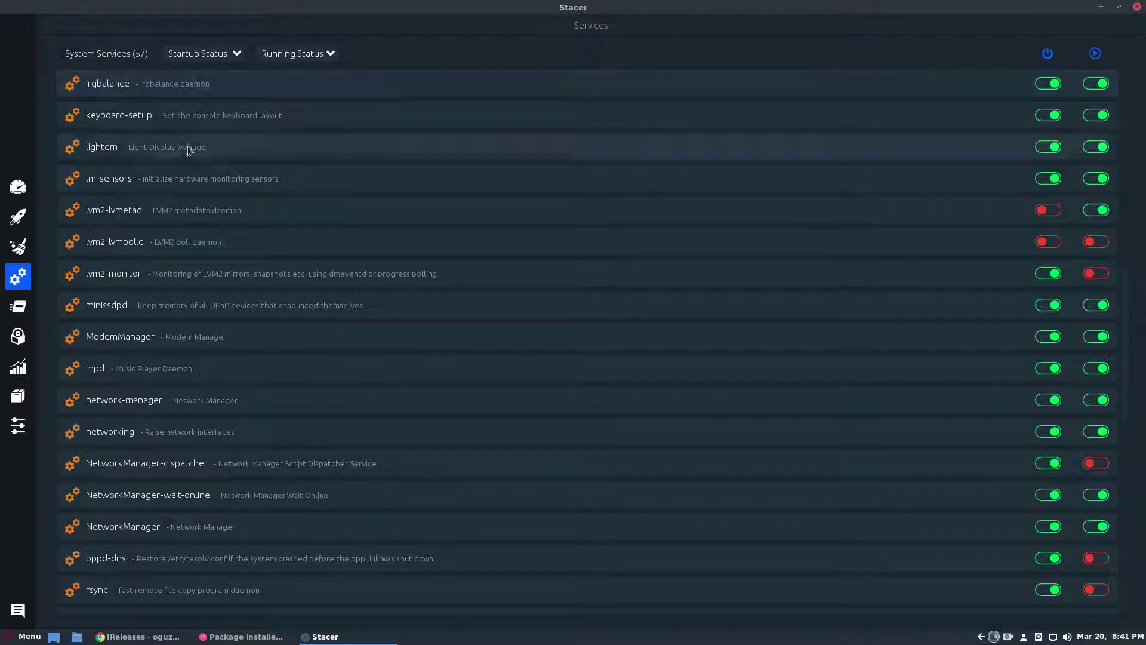
{"action": "scroll", "coordinate": [187, 161], "scroll_direction": "down", "scroll_amount": 5}
{"action": "scroll", "coordinate": [295, 447], "scroll_direction": "up", "scroll_amount": 2}
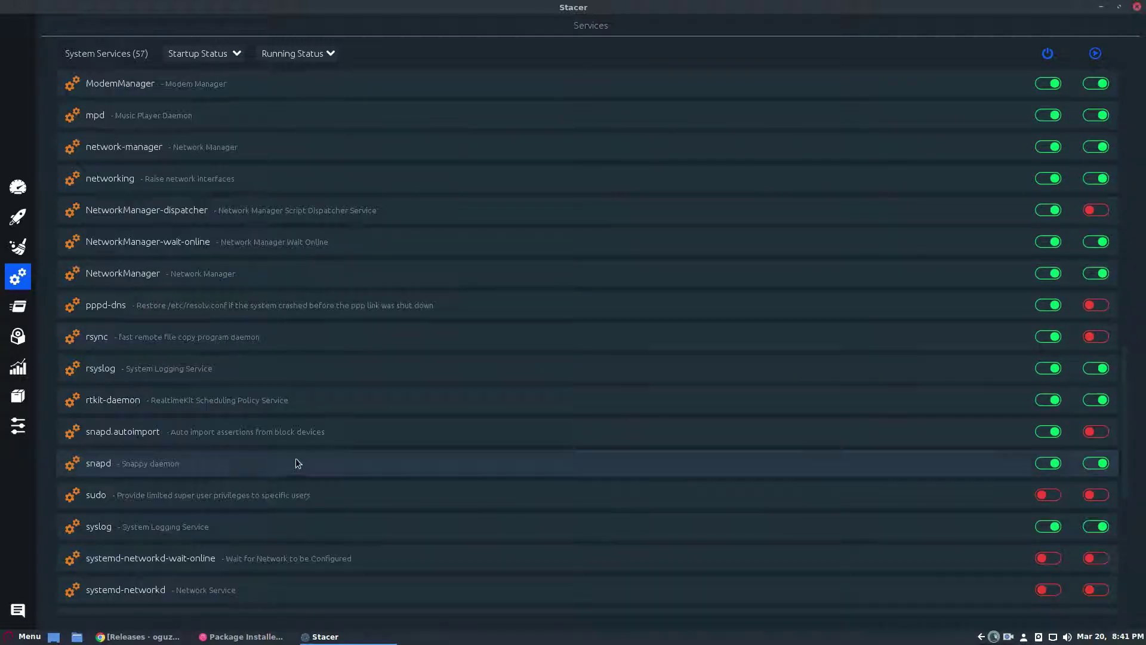
{"action": "scroll", "coordinate": [312, 340], "scroll_direction": "up", "scroll_amount": 3}
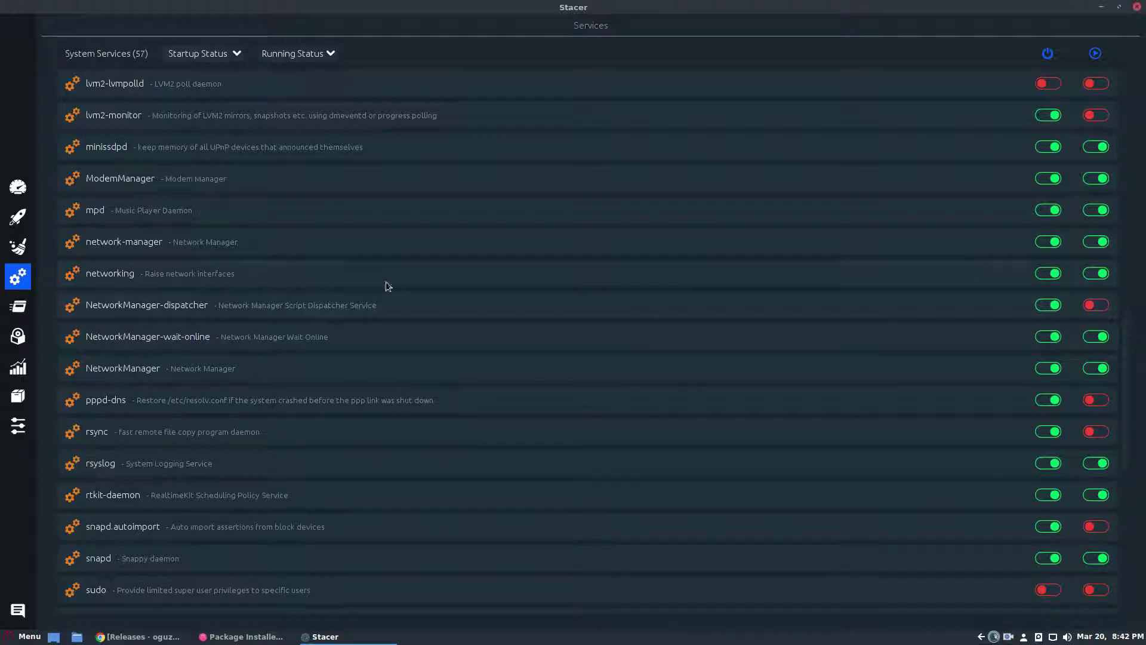
{"action": "scroll", "coordinate": [340, 252], "scroll_direction": "up", "scroll_amount": 5}
{"action": "scroll", "coordinate": [287, 215], "scroll_direction": "up", "scroll_amount": 4}
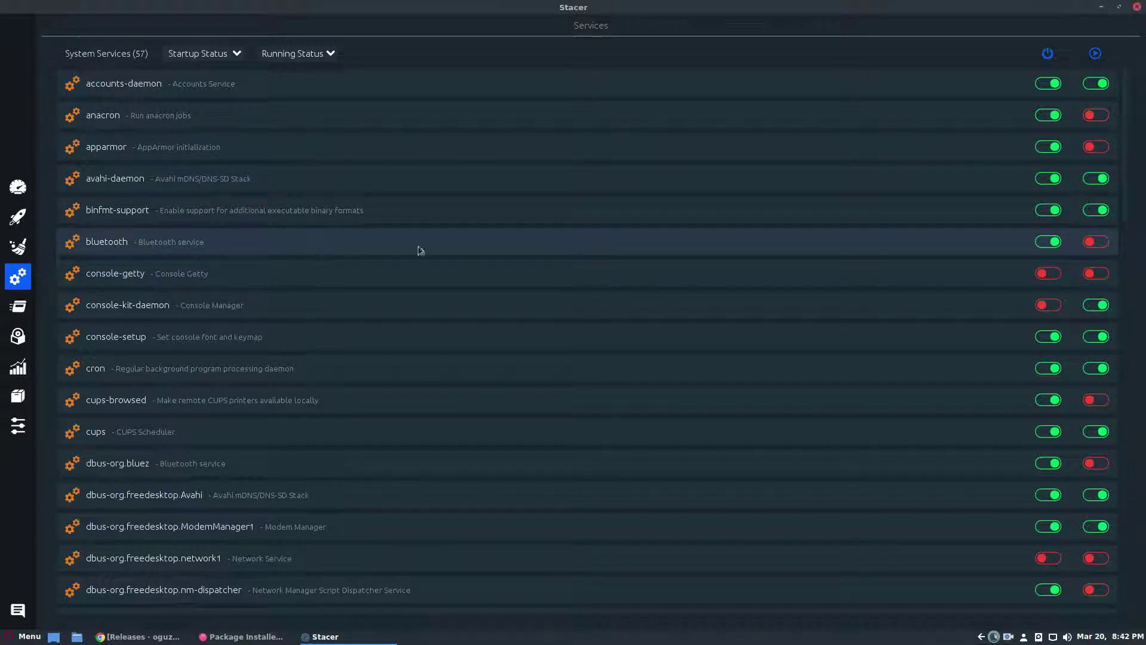
{"action": "left_click", "coordinate": [1048, 241]}
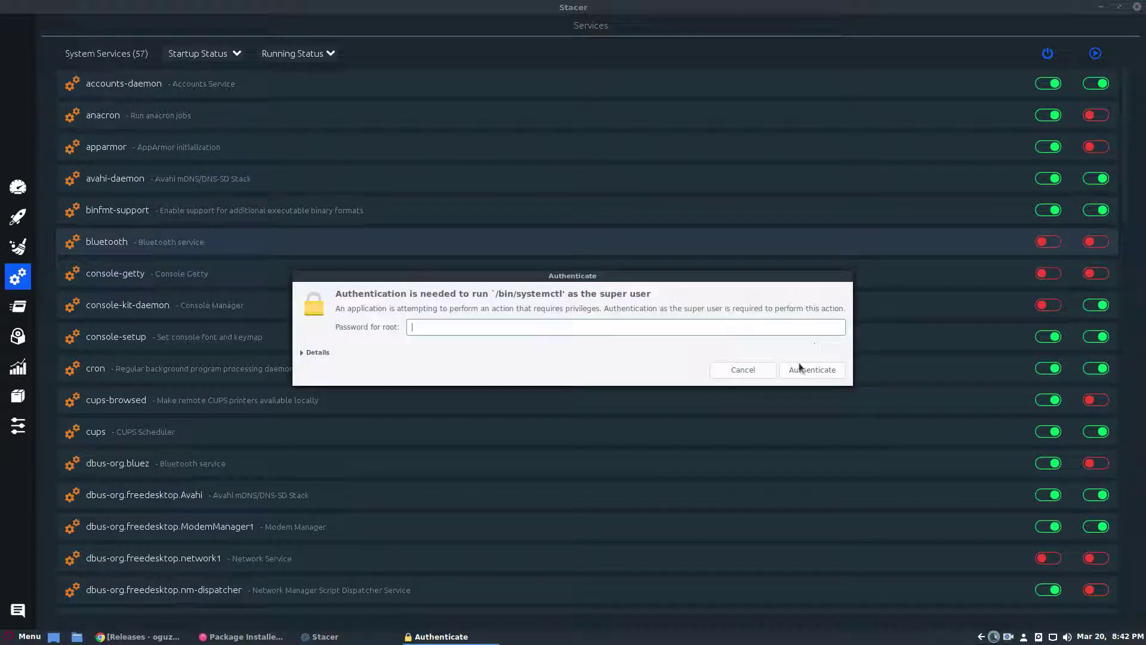
{"action": "left_click", "coordinate": [751, 365]}
{"action": "scroll", "coordinate": [328, 475], "scroll_direction": "down", "scroll_amount": 10}
{"action": "scroll", "coordinate": [328, 475], "scroll_direction": "down", "scroll_amount": 8}
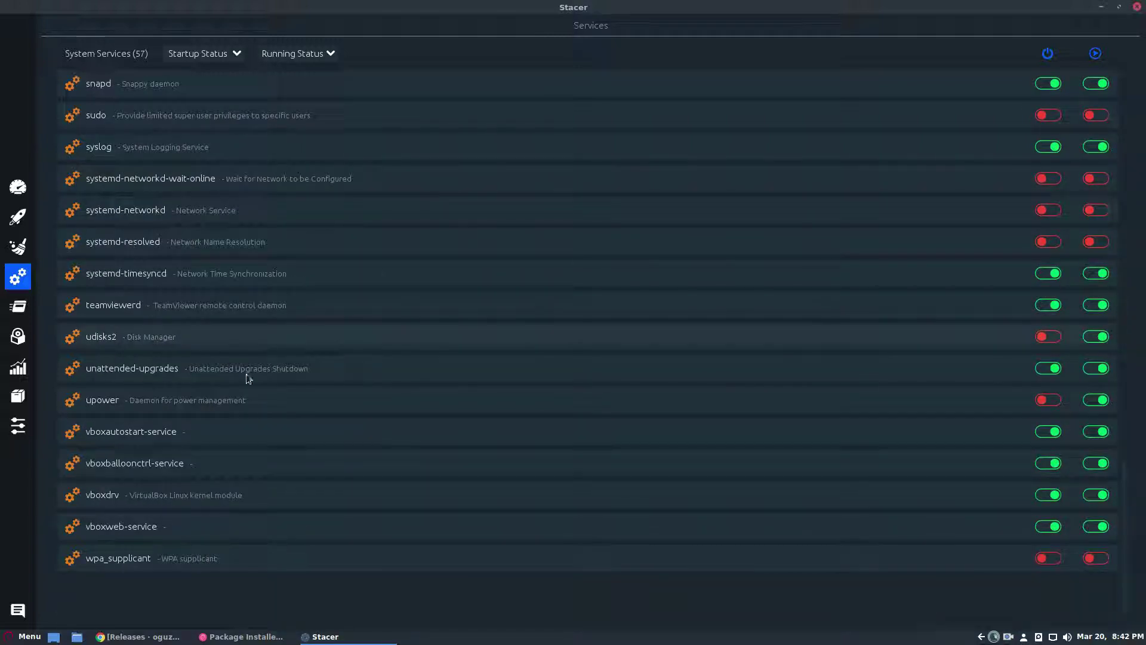
{"action": "left_click", "coordinate": [17, 306]}
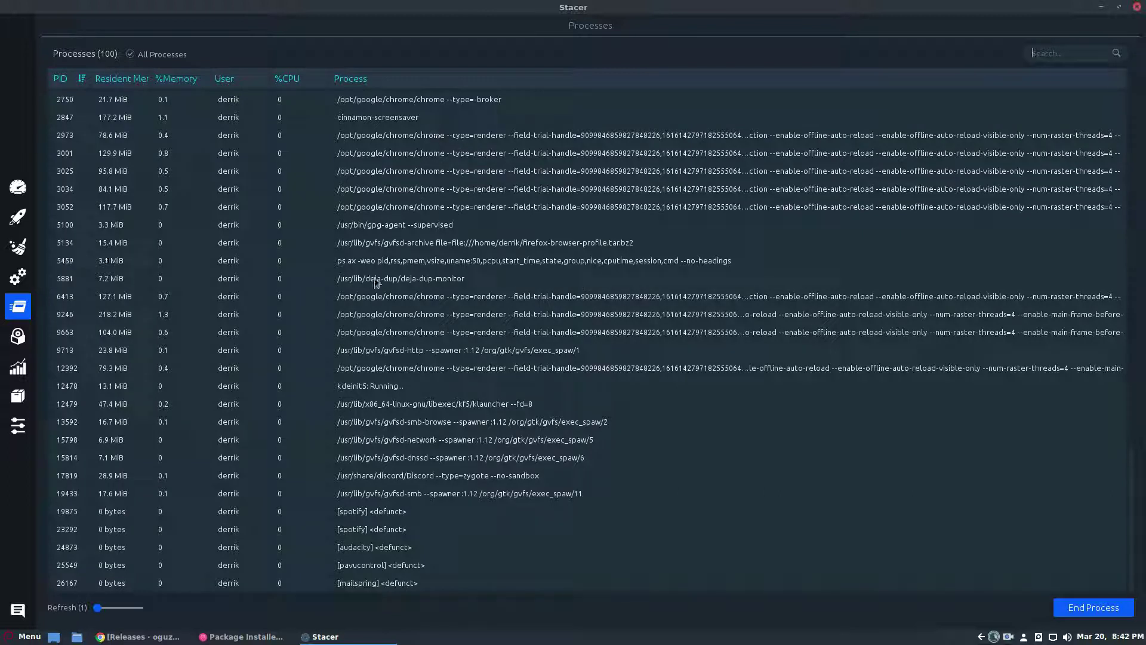
Step: Filter the process list by 'spot' to show the two defunct spotify processes
{"action": "left_click", "coordinate": [382, 529]}
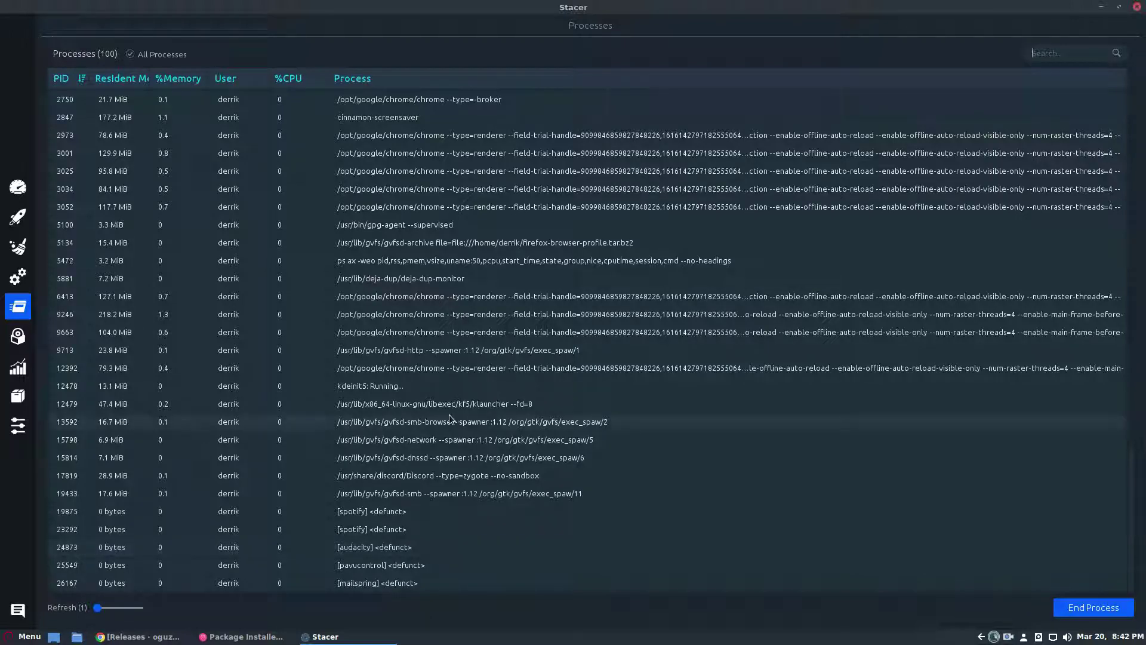
{"action": "scroll", "coordinate": [452, 419], "scroll_direction": "up", "scroll_amount": 3}
{"action": "scroll", "coordinate": [386, 394], "scroll_direction": "up", "scroll_amount": 5}
{"action": "scroll", "coordinate": [421, 259], "scroll_direction": "down", "scroll_amount": 3}
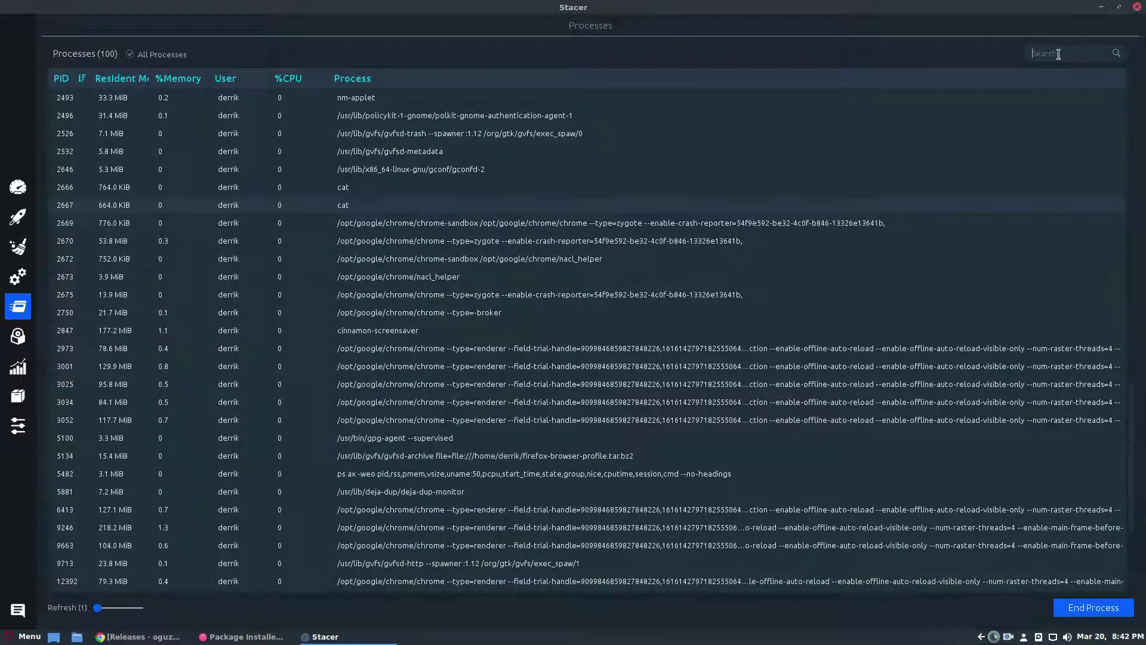
{"action": "type", "text": "spot"}
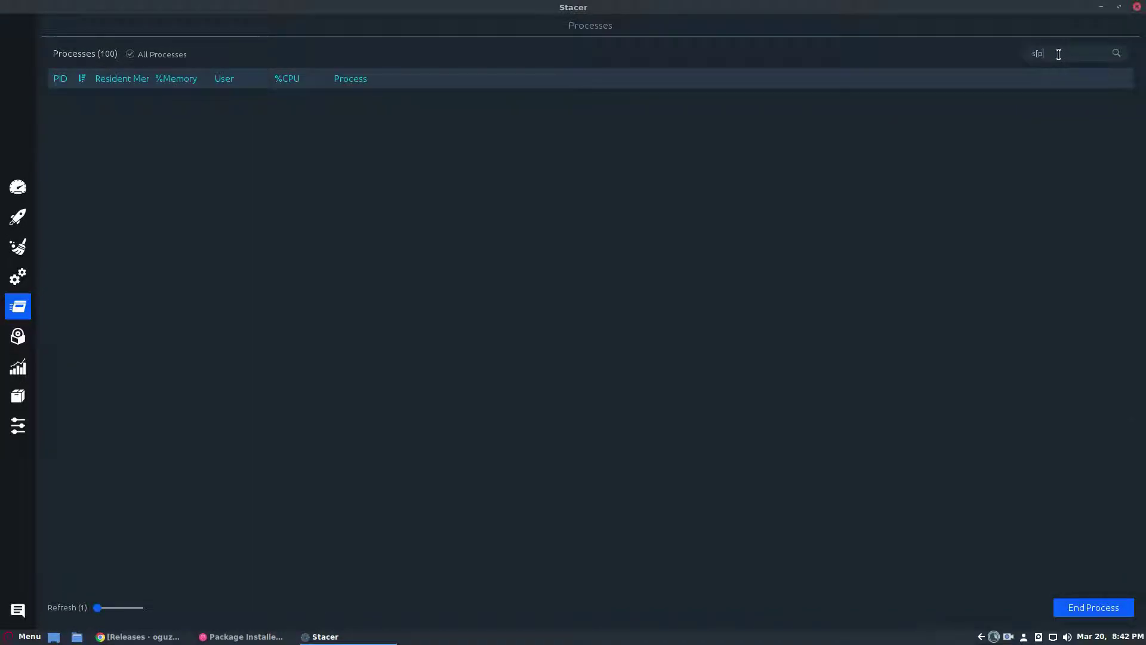
{"action": "key", "text": "BackSpace"}
{"action": "key", "text": "BackSpace"}
{"action": "key", "text": "BackSpace"}
{"action": "type", "text": "spot"}
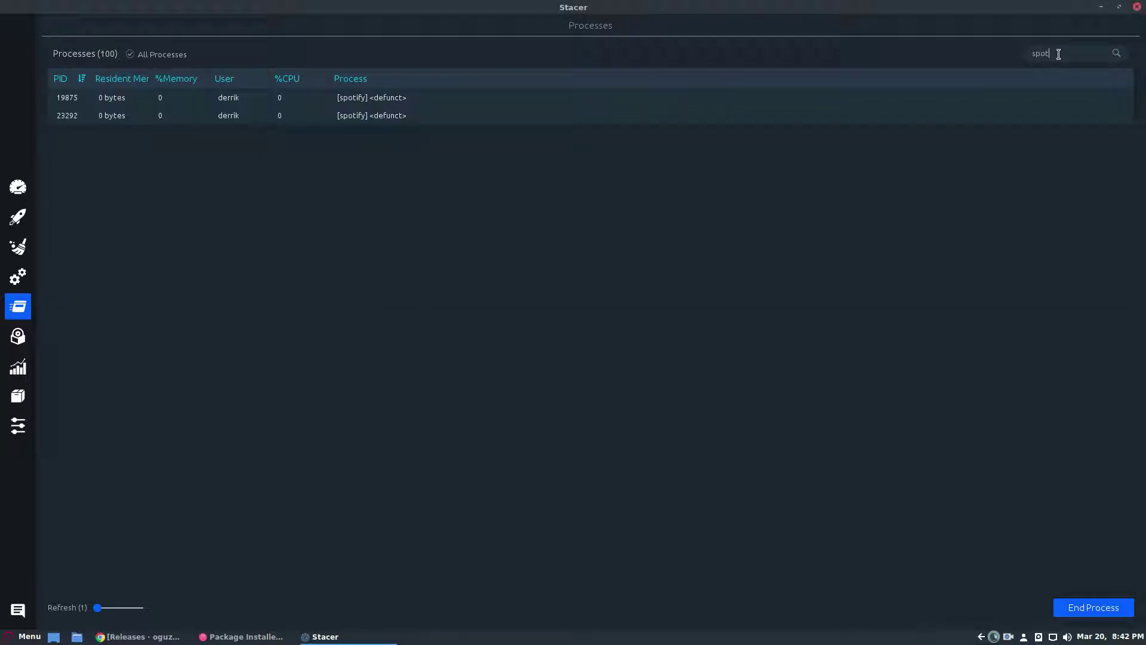
Step: In Uninstaller, find 'disco' and uncheck discord, clear the search, then view Resources graphs
{"action": "left_click", "coordinate": [17, 335]}
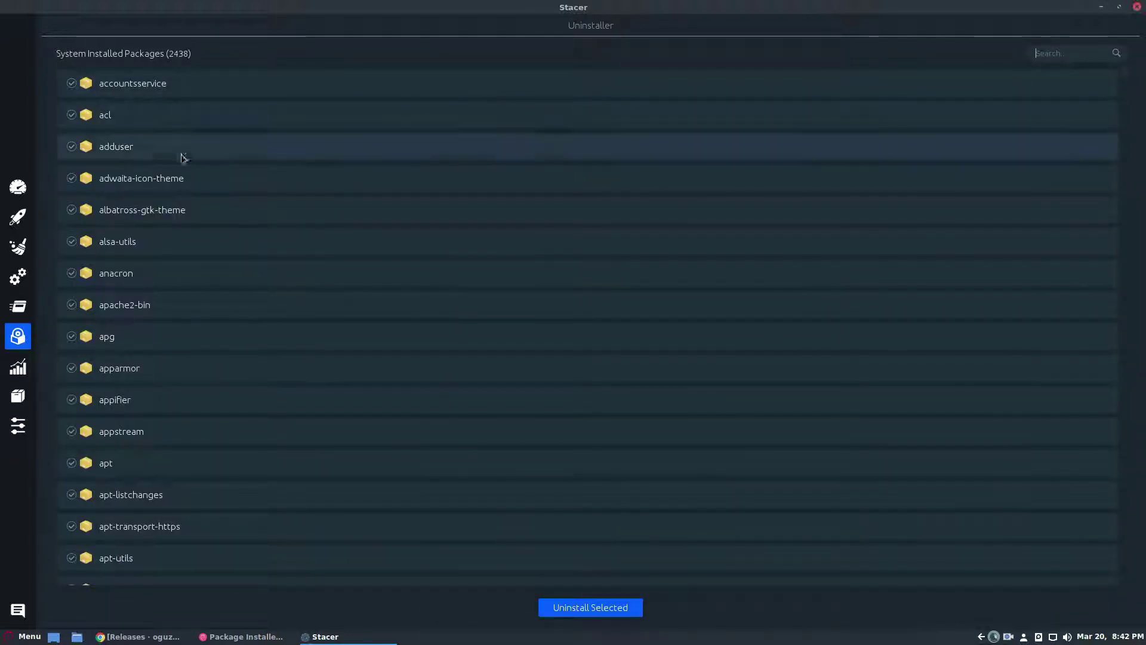
{"action": "left_click", "coordinate": [1034, 53]}
{"action": "type", "text": "xyz"}
{"action": "key", "text": "ctrl+a"}
{"action": "key", "text": "BackSpace"}
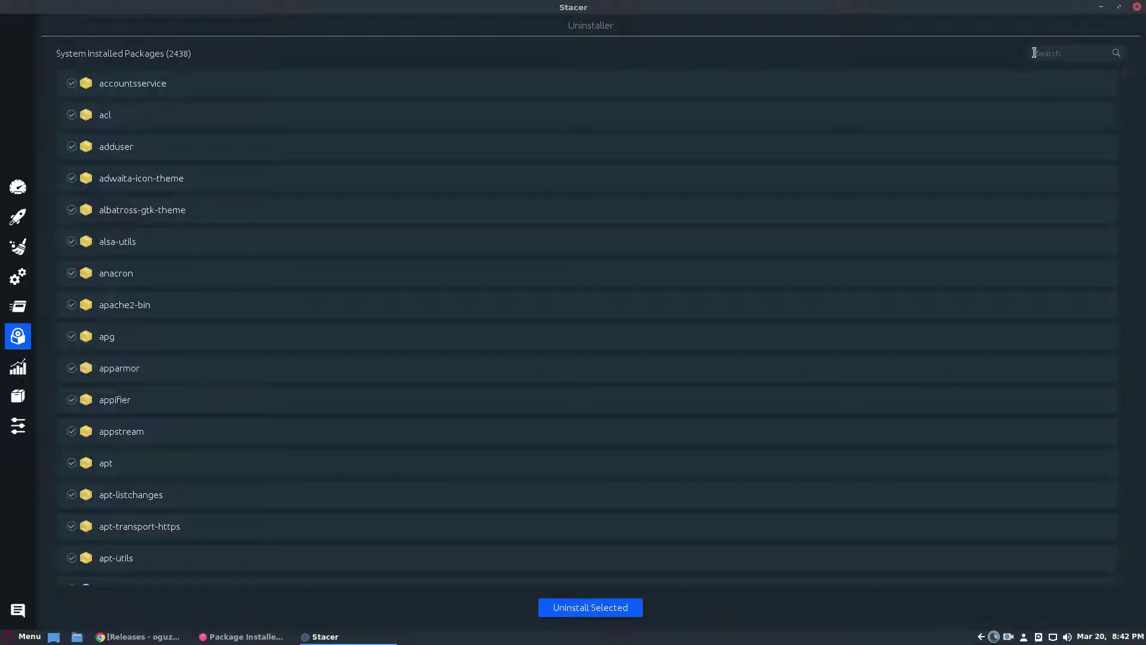
{"action": "type", "text": "disco"}
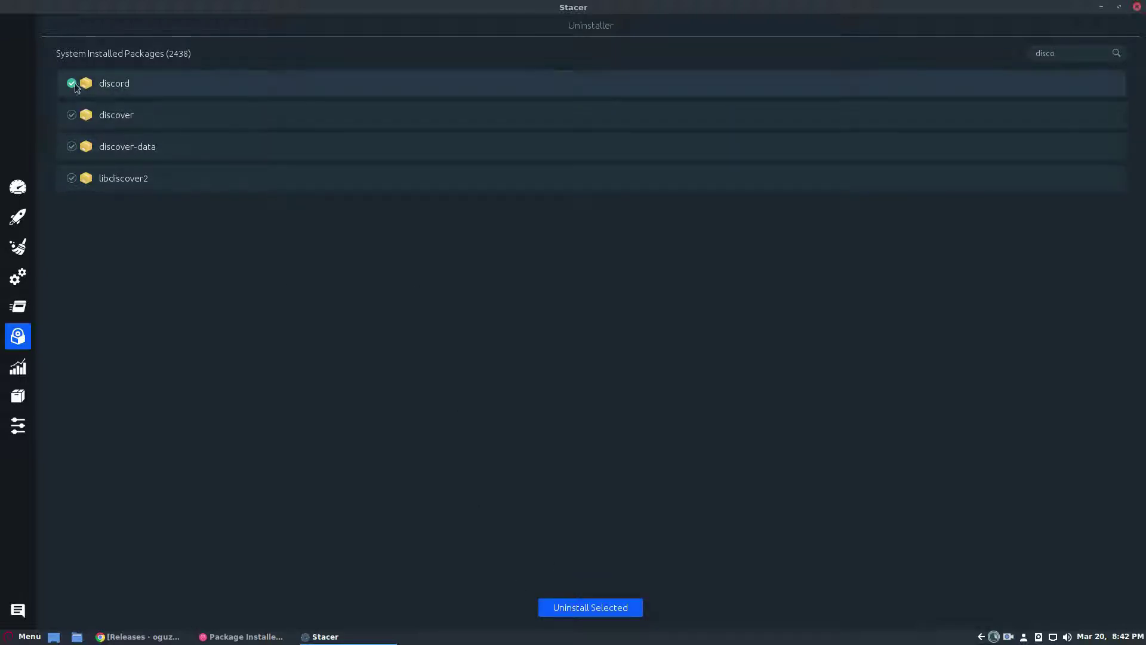
{"action": "left_click", "coordinate": [72, 83]}
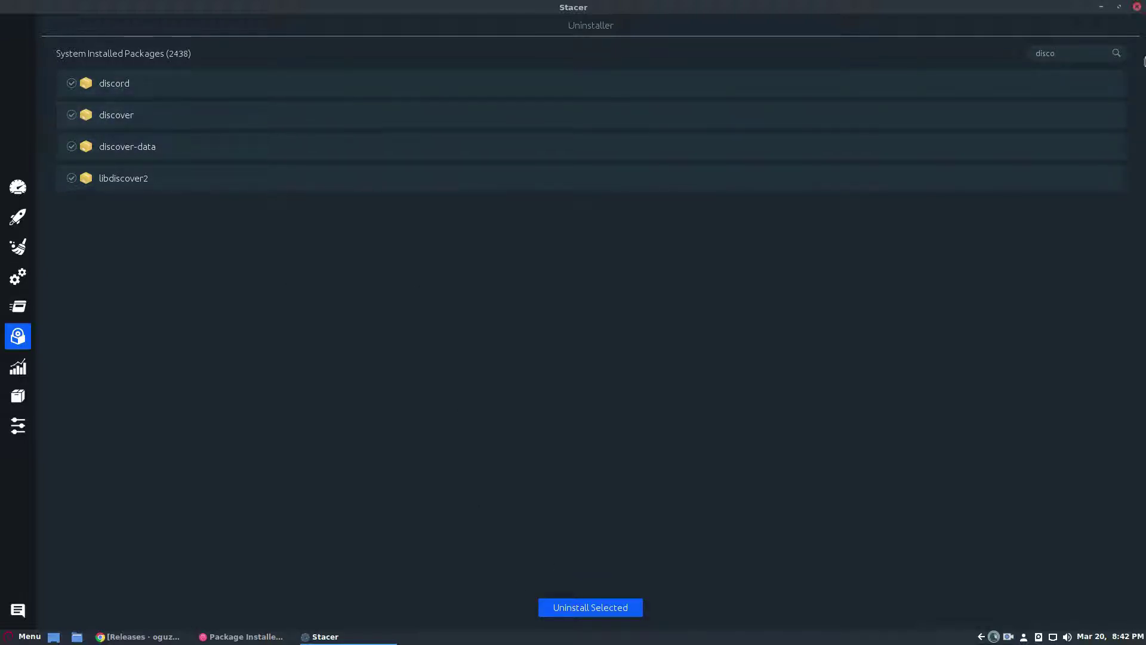
{"action": "key", "text": "BackSpace"}
{"action": "scroll", "coordinate": [200, 202], "scroll_direction": "down", "scroll_amount": 5}
{"action": "scroll", "coordinate": [213, 183], "scroll_direction": "down", "scroll_amount": 5}
{"action": "scroll", "coordinate": [191, 183], "scroll_direction": "down", "scroll_amount": 5}
{"action": "scroll", "coordinate": [191, 188], "scroll_direction": "down", "scroll_amount": 5}
{"action": "scroll", "coordinate": [179, 197], "scroll_direction": "down", "scroll_amount": 5}
{"action": "scroll", "coordinate": [190, 203], "scroll_direction": "down", "scroll_amount": 5}
{"action": "scroll", "coordinate": [537, 403], "scroll_direction": "down", "scroll_amount": 5}
{"action": "scroll", "coordinate": [209, 375], "scroll_direction": "down", "scroll_amount": 3}
{"action": "scroll", "coordinate": [209, 376], "scroll_direction": "down", "scroll_amount": 5}
{"action": "scroll", "coordinate": [379, 297], "scroll_direction": "down", "scroll_amount": 2}
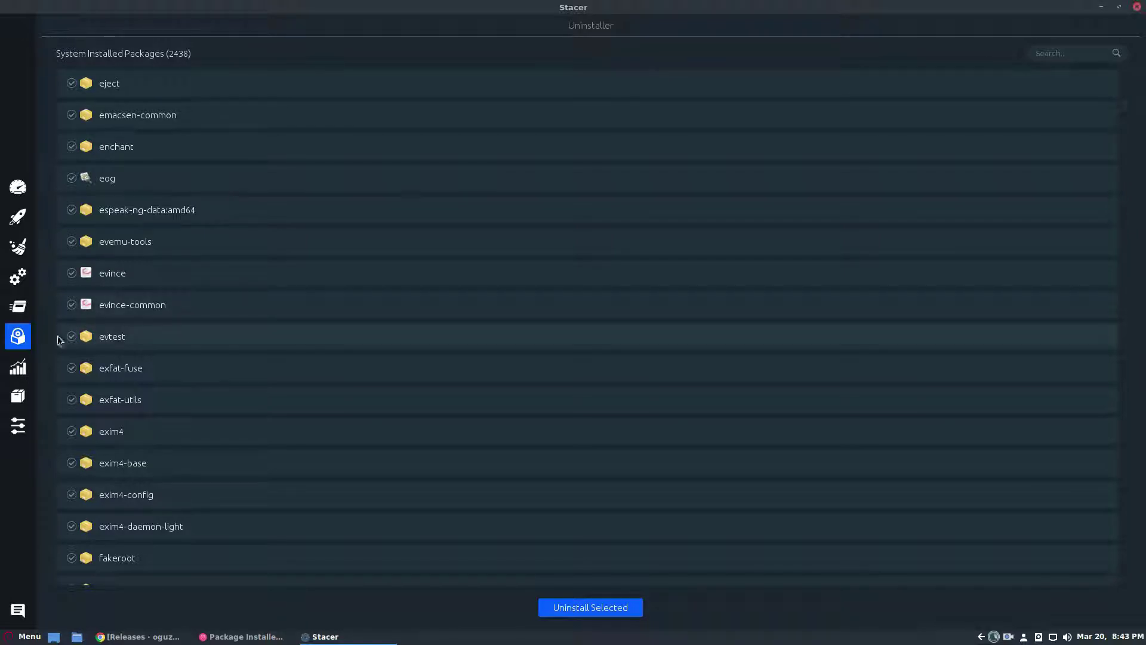
{"action": "left_click", "coordinate": [18, 368]}
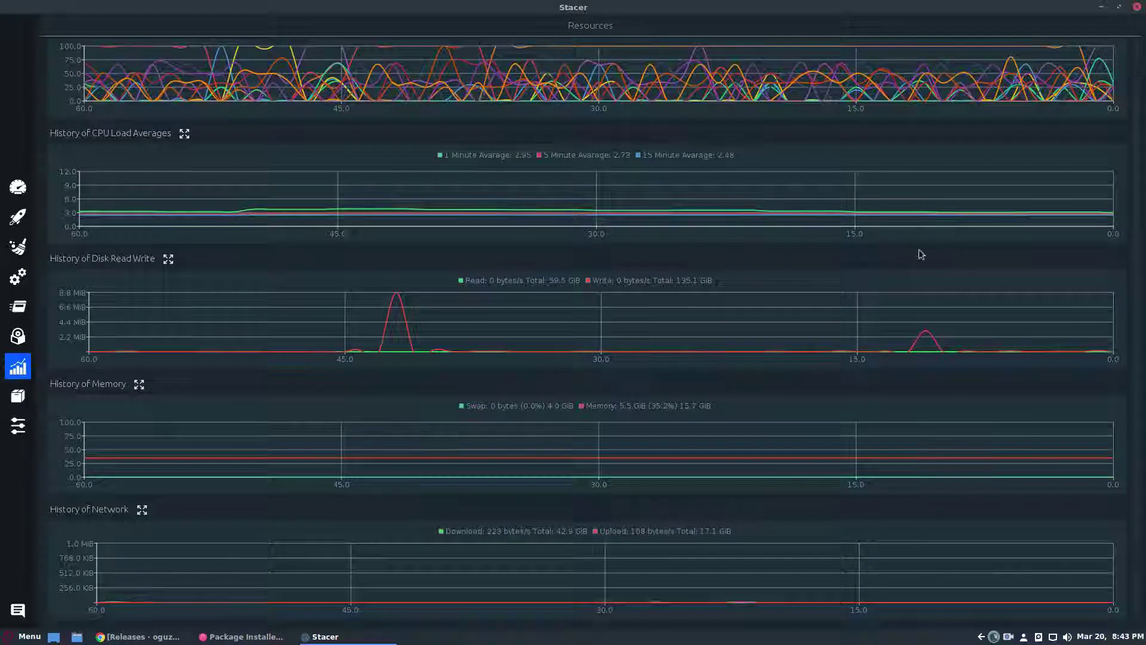
{"action": "scroll", "coordinate": [577, 72], "scroll_direction": "up", "scroll_amount": 1}
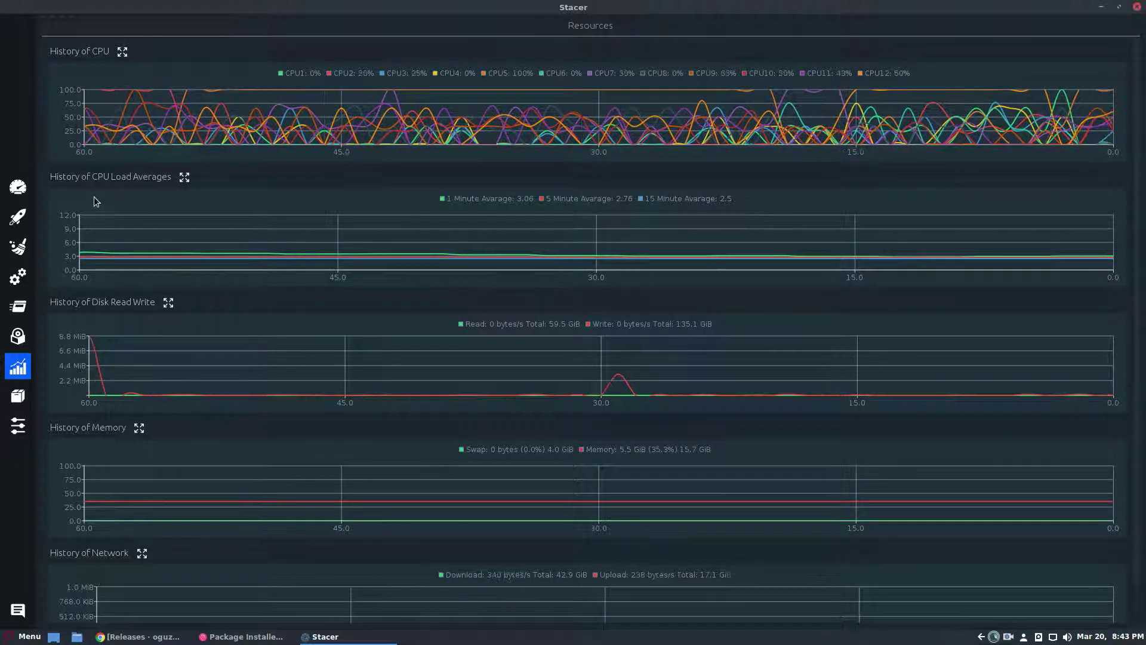
{"action": "scroll", "coordinate": [140, 182], "scroll_direction": "down", "scroll_amount": 1}
{"action": "scroll", "coordinate": [140, 182], "scroll_direction": "down", "scroll_amount": 1}
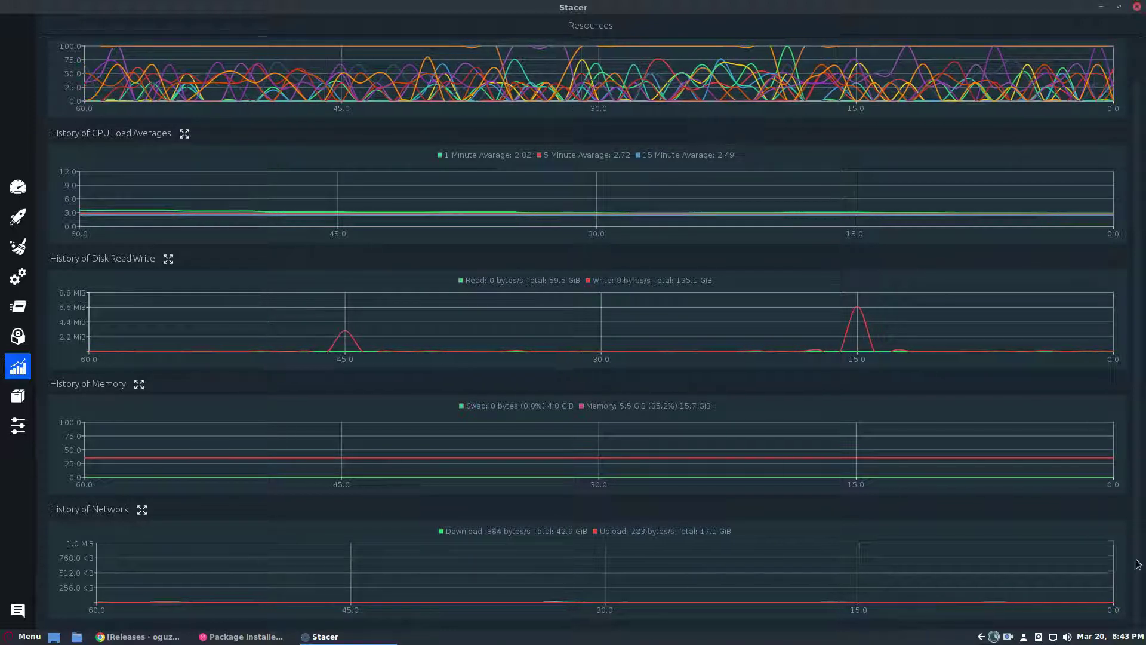
Step: Show the 23 APT repositories, with the TeamViewer tv13 and Debian cdrom sources disabled
{"action": "left_click", "coordinate": [19, 396]}
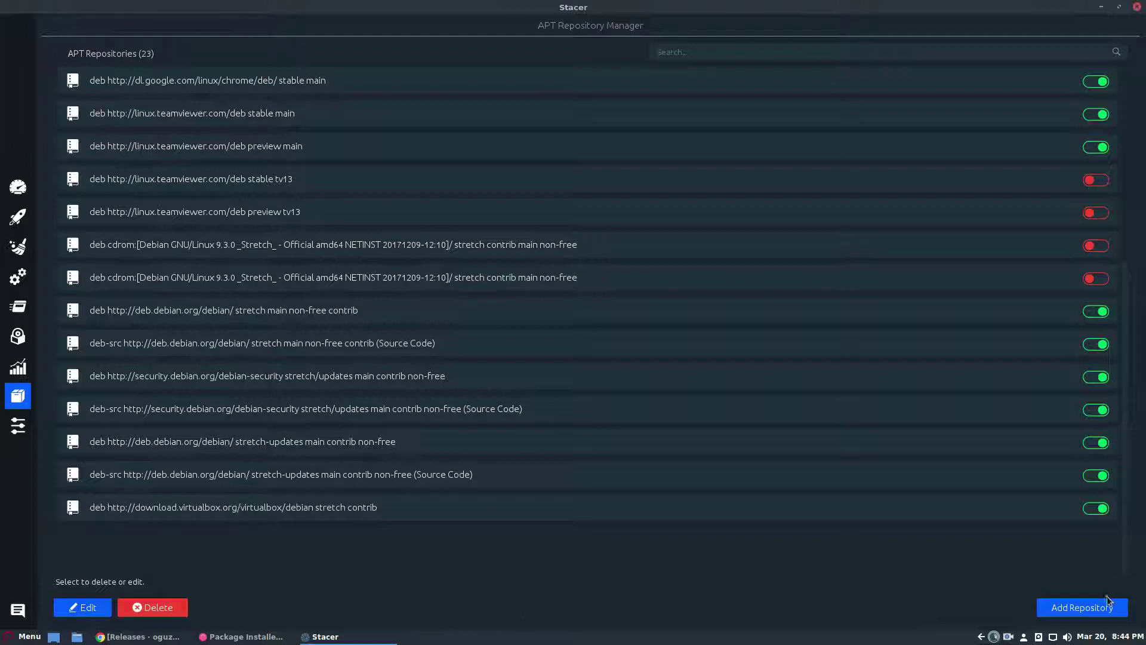
{"action": "left_click", "coordinate": [1082, 607]}
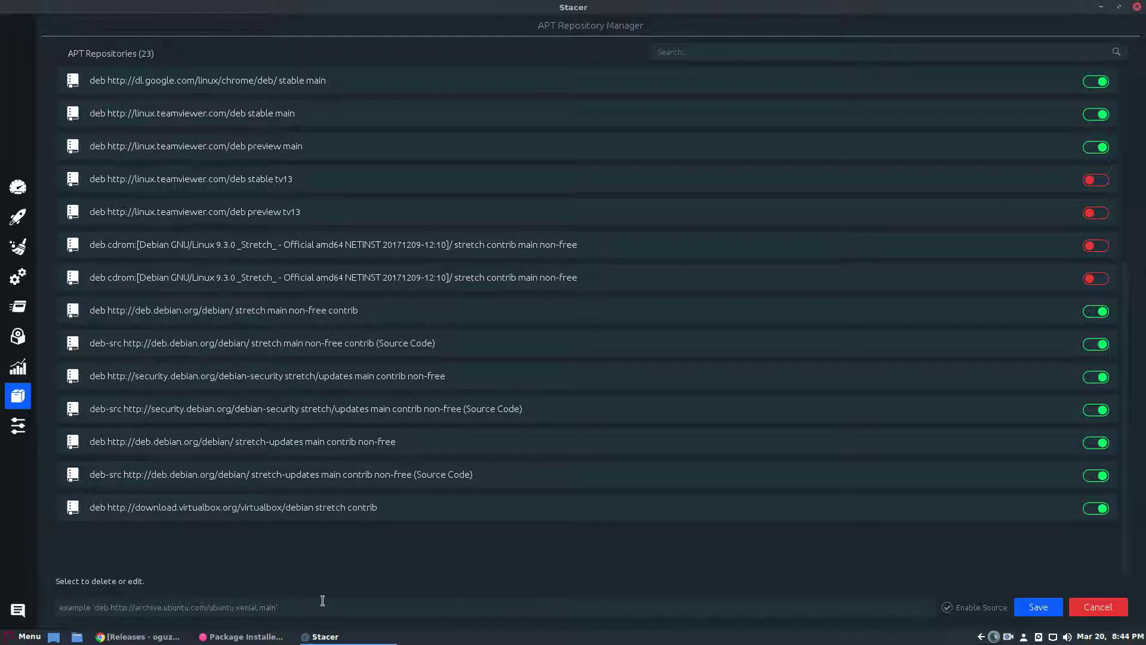
{"action": "left_click", "coordinate": [108, 603]}
{"action": "left_click", "coordinate": [1098, 607]}
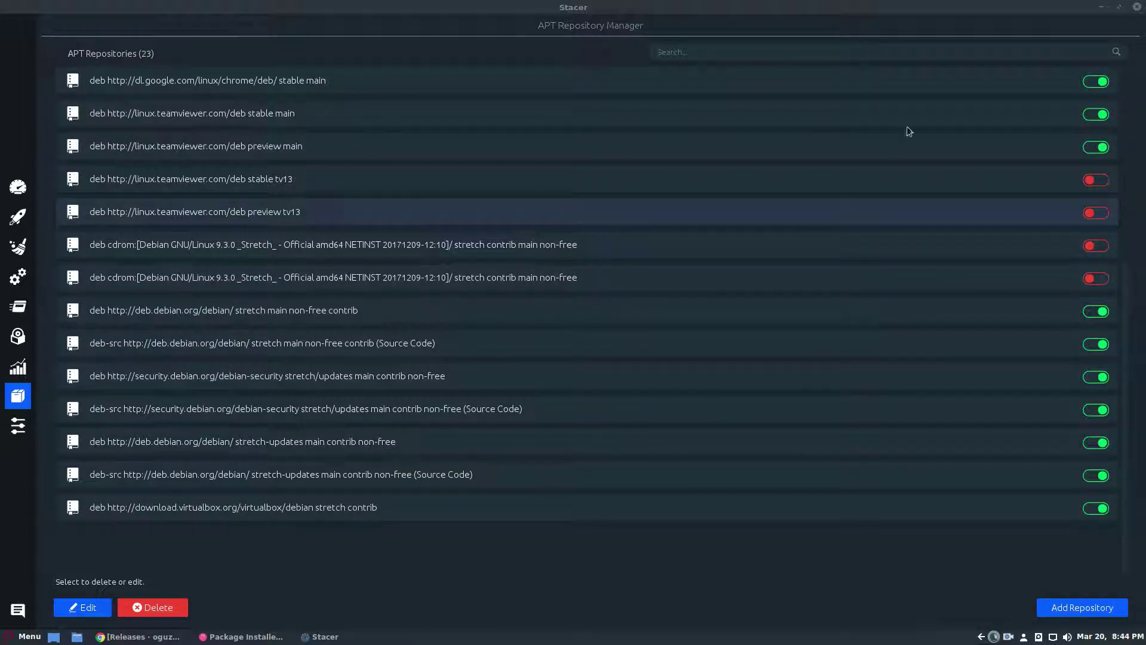
Step: Open Settings and view the tray icon's page shortcuts without choosing one
{"action": "left_click", "coordinate": [19, 426]}
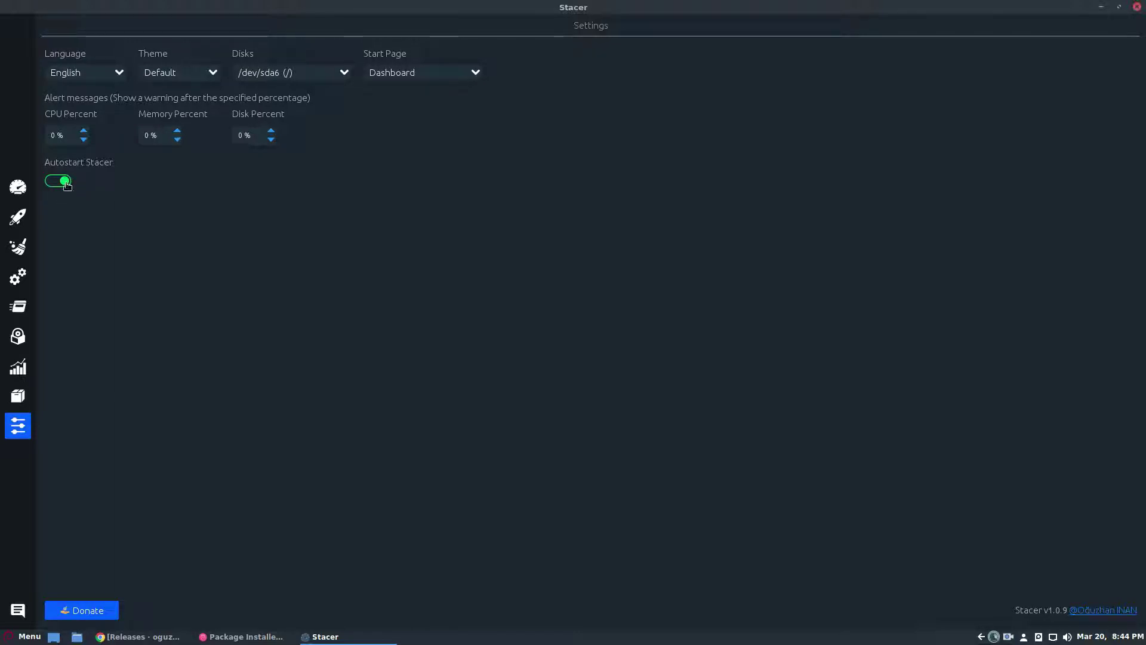
{"action": "right_click", "coordinate": [993, 636]}
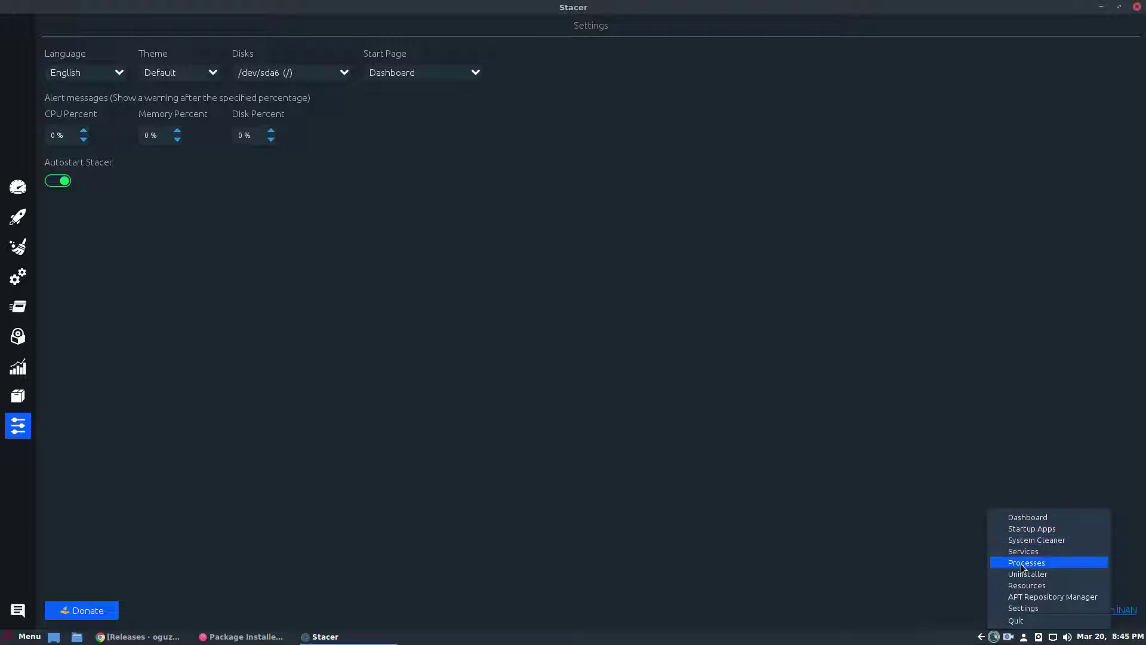
{"action": "left_click", "coordinate": [849, 548]}
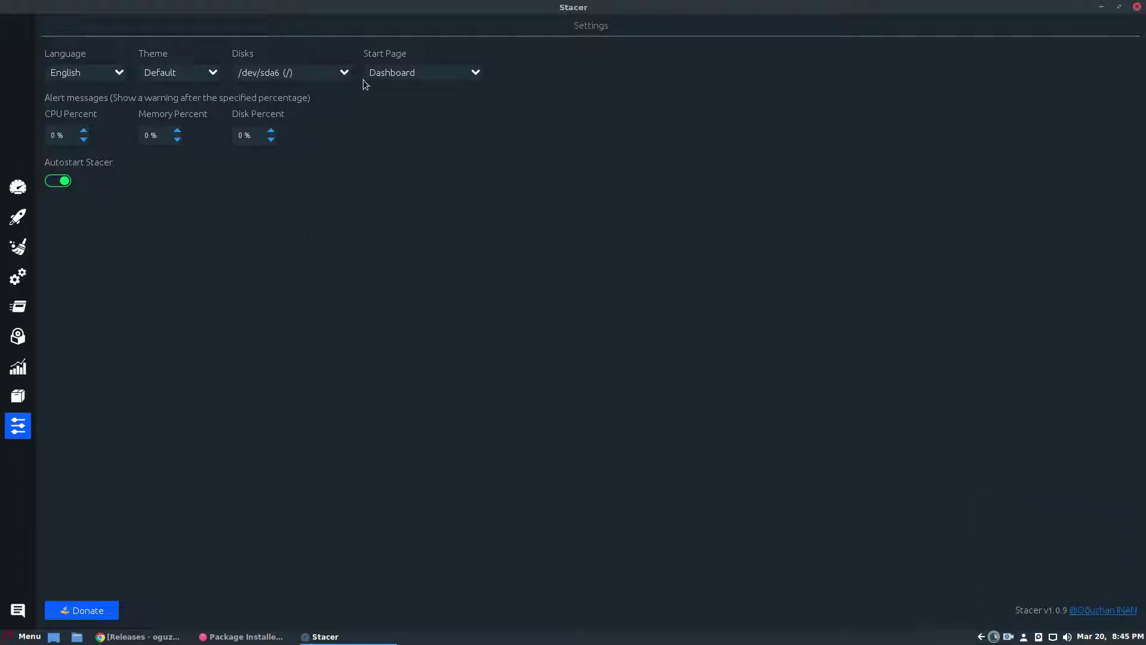
Step: Keep Dashboard as the start page, and dismiss the Feedback form after viewing it
{"action": "left_click", "coordinate": [421, 75]}
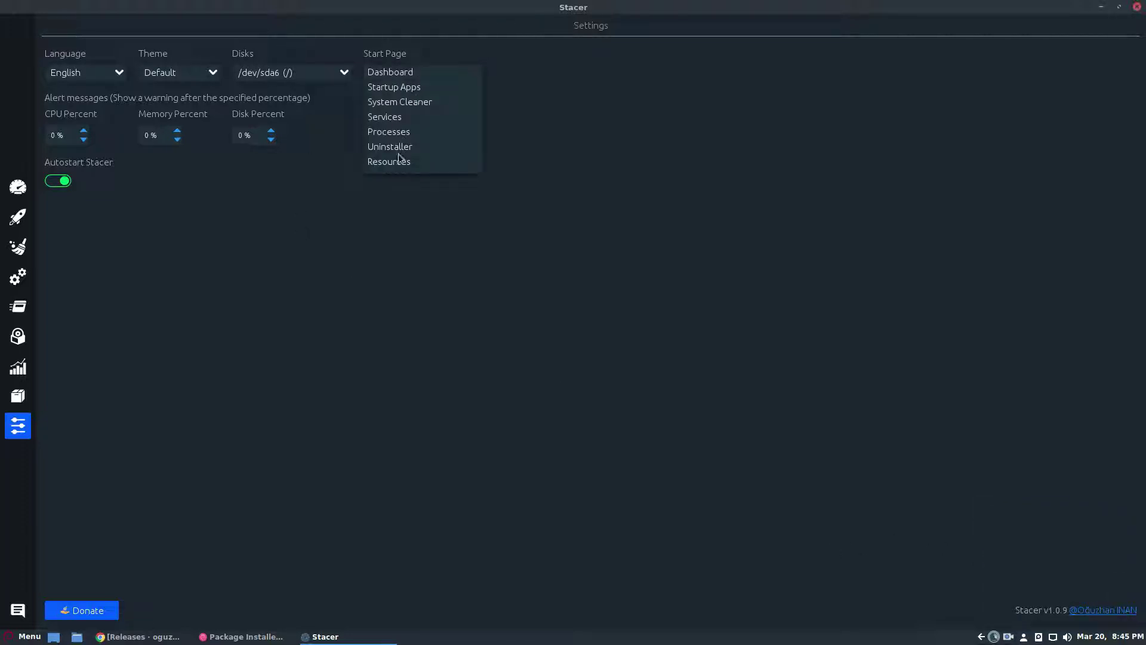
{"action": "left_click", "coordinate": [407, 71]}
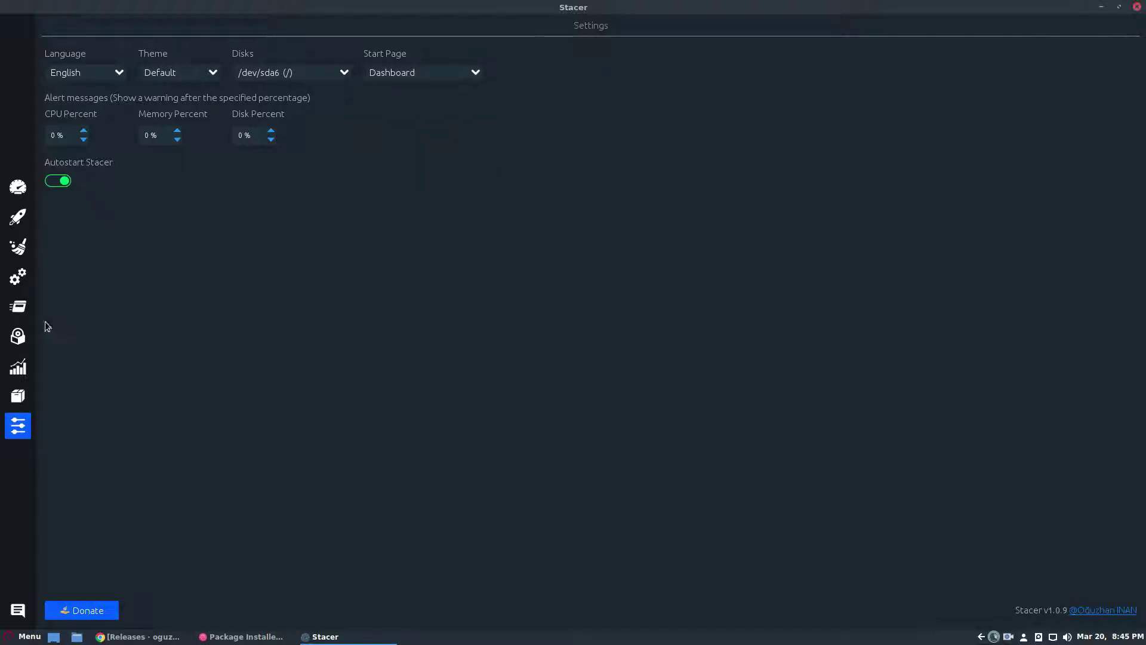
{"action": "left_click", "coordinate": [19, 610]}
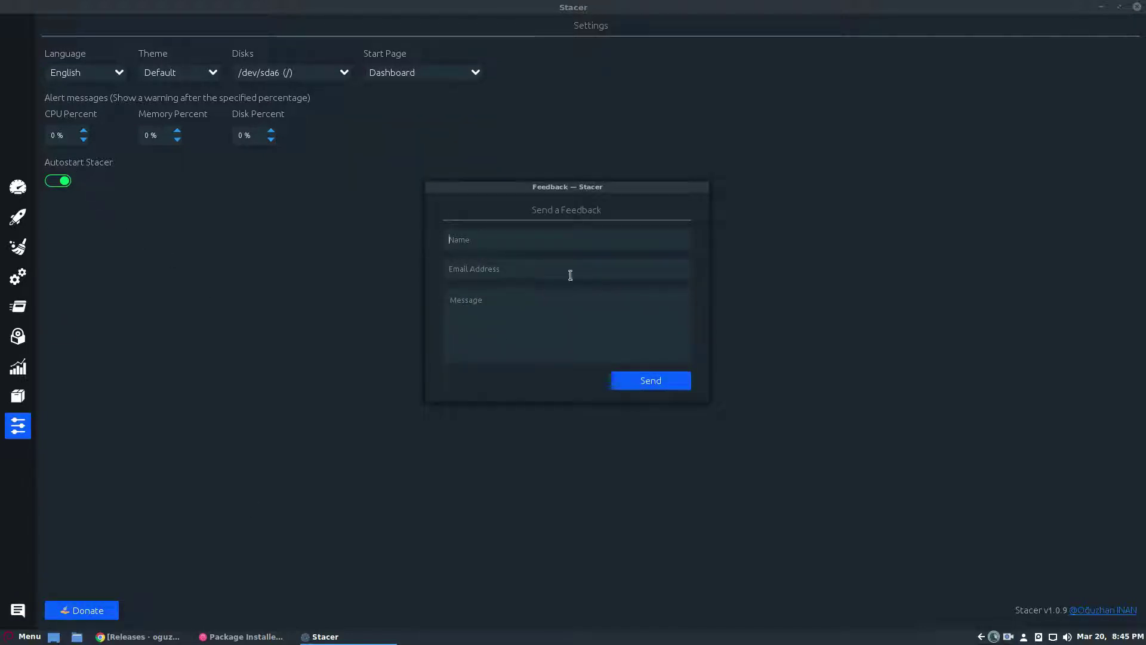
{"action": "key", "text": "Escape"}
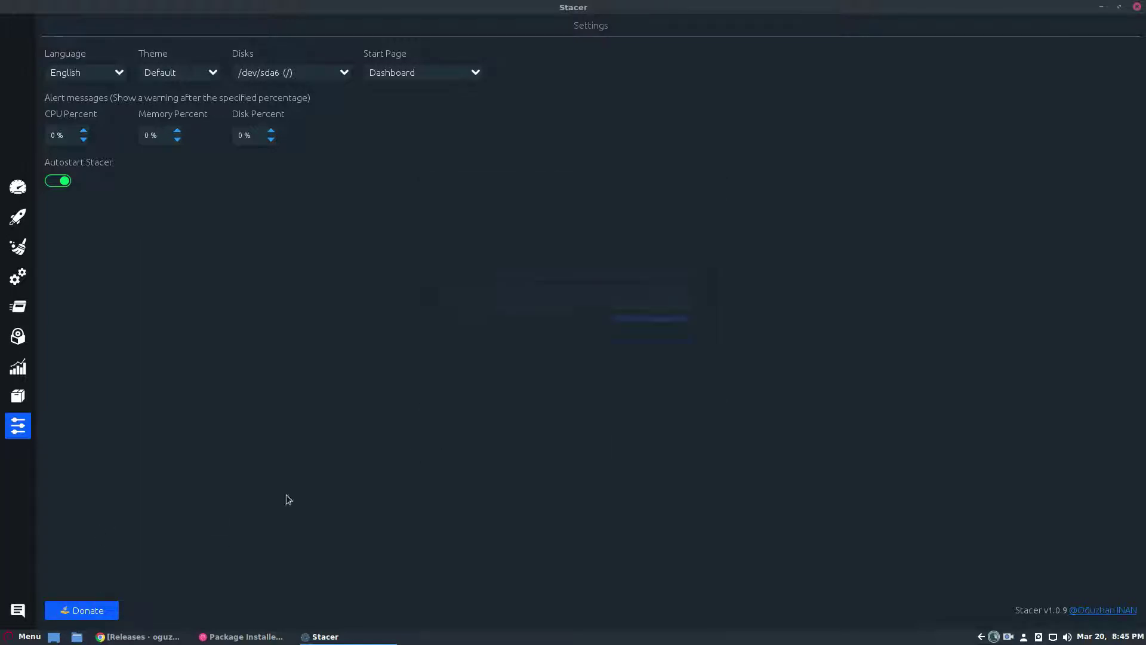
{"action": "left_click", "coordinate": [18, 187]}
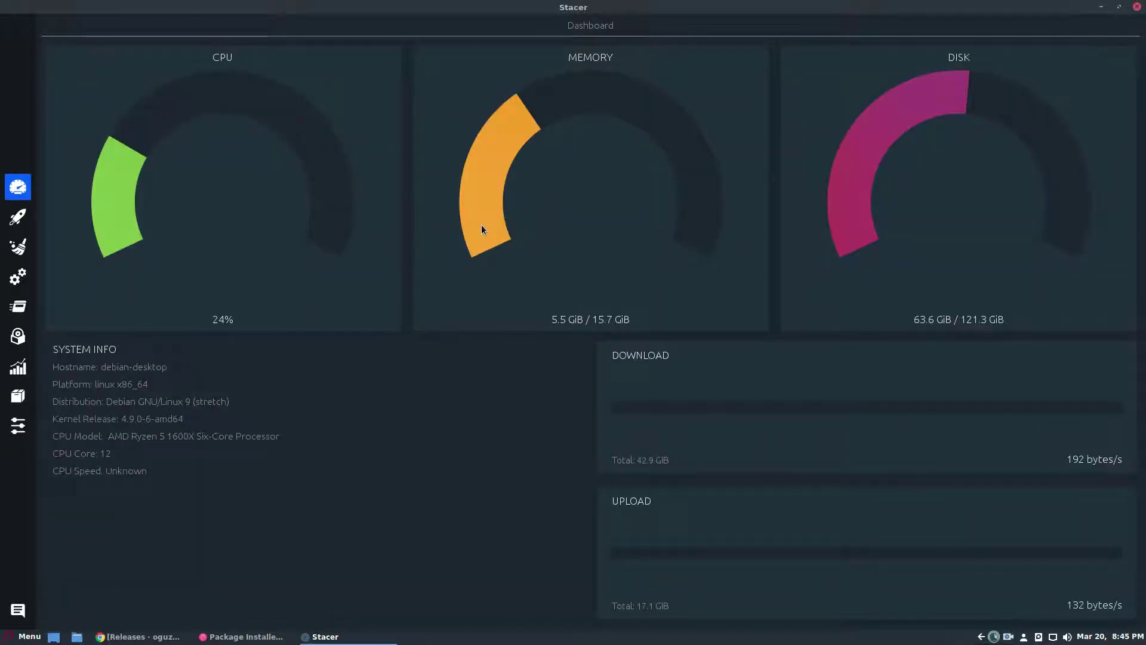